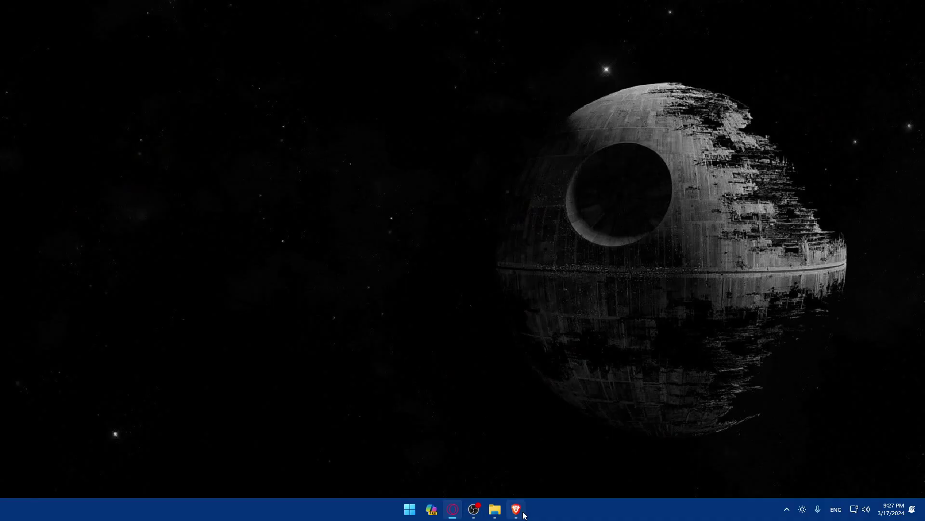
# Move Brave among the pinned taskbar apps, launch it and go to gmail.com
pyautogui.moveTo(517, 509); pyautogui.dragTo(548, 510)
pyautogui.click(516, 509)
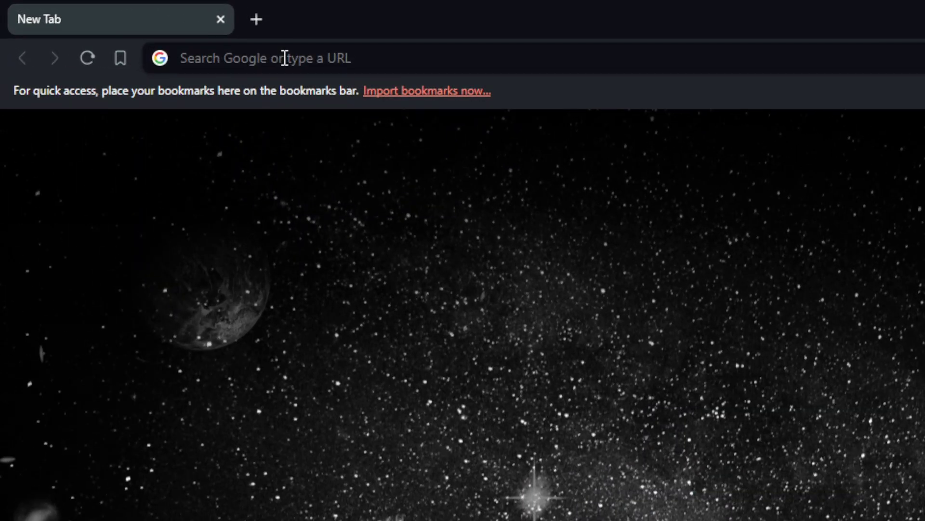
pyautogui.click(142, 29)
pyautogui.write('g')
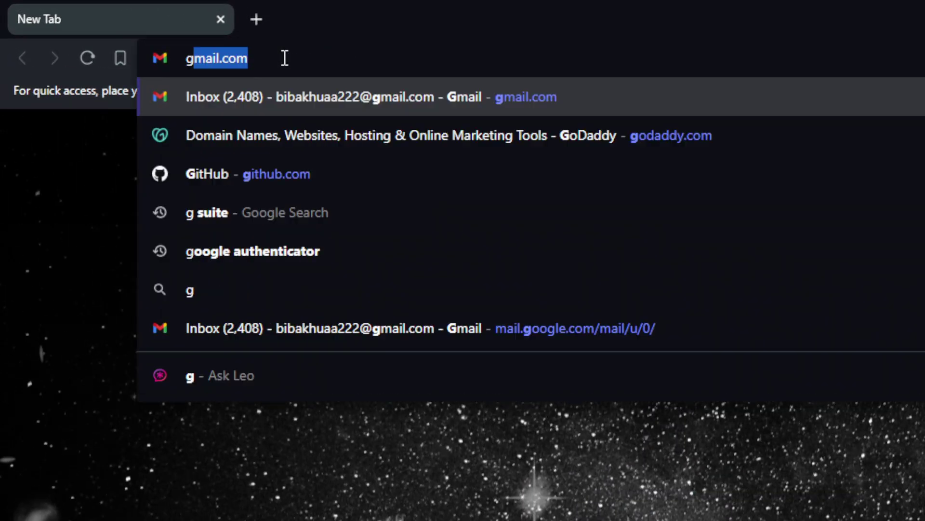
pyautogui.write('mail.com')
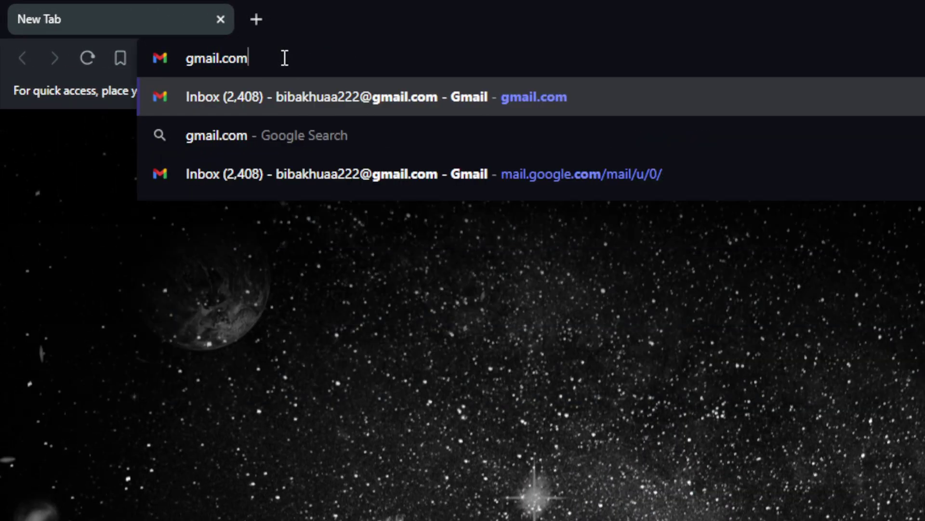
pyautogui.press('Return')
# In a new tab, search 'apple mail' and open the iCloud Mail result
pyautogui.click(258, 22)
pyautogui.write('a')
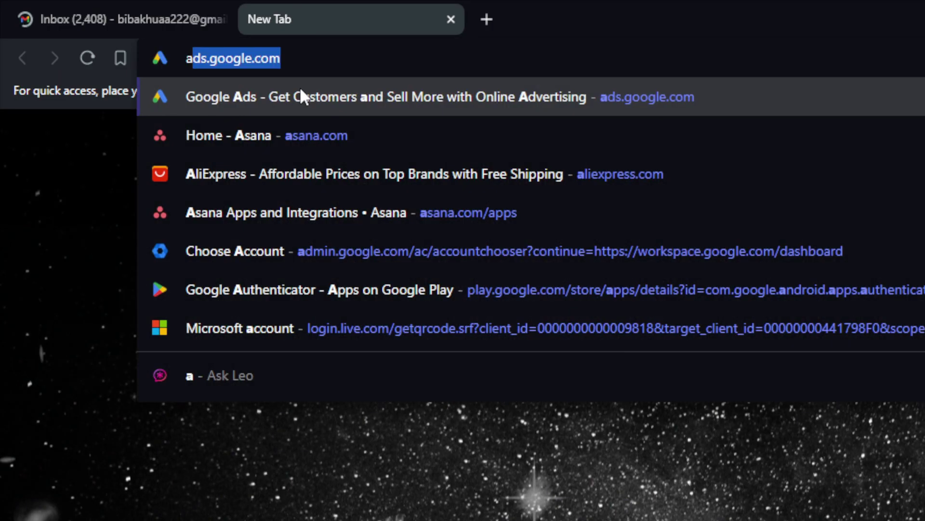
pyautogui.write('pple m,')
pyautogui.press('BackSpace')
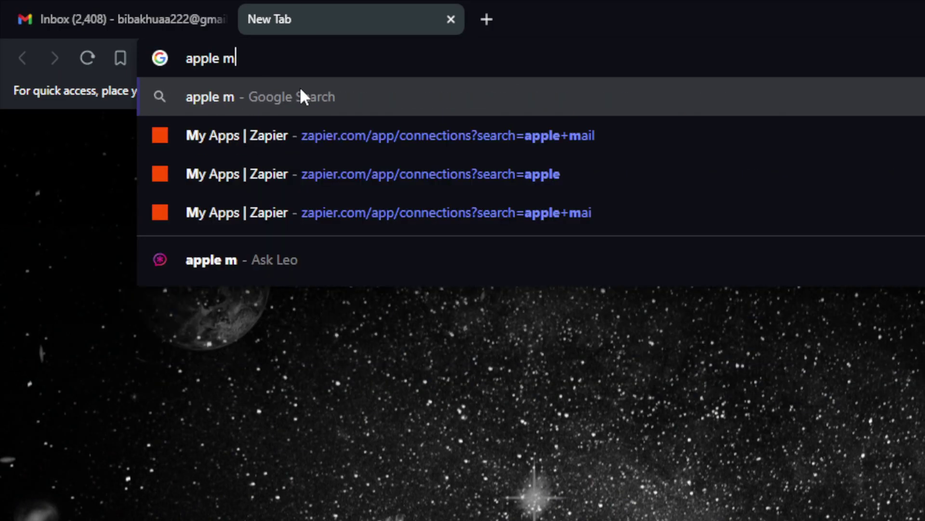
pyautogui.write('ail')
pyautogui.press('Return')
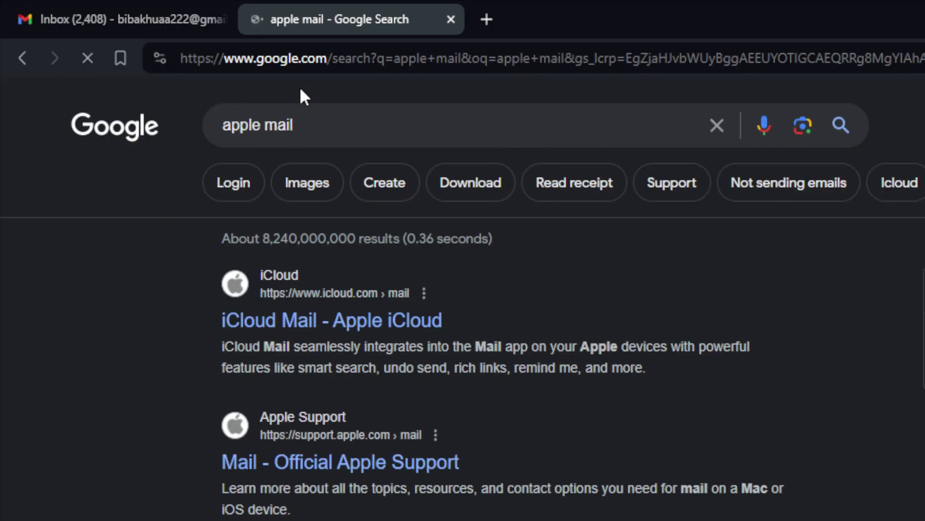
pyautogui.click(433, 308)
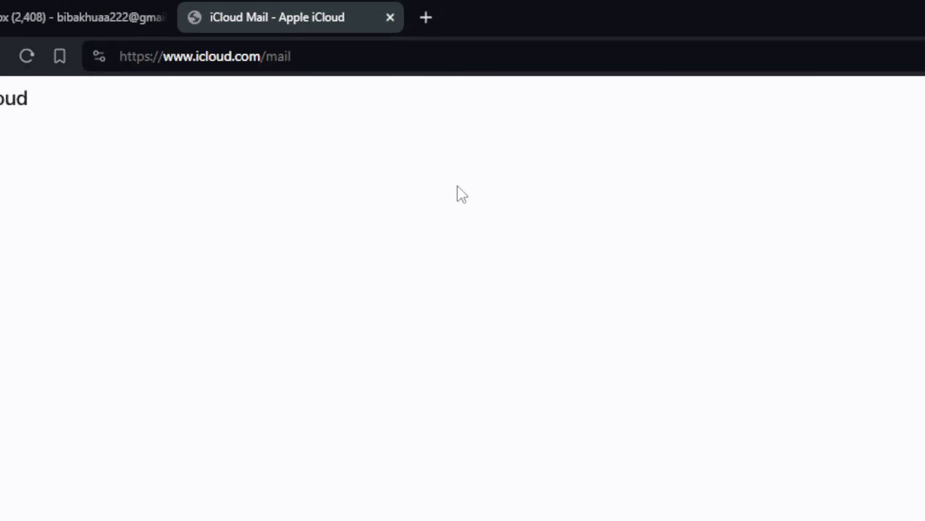
# Start iCloud Mail sign-in, refresh the Gmail inbox, and leave the Apple ID email field empty
pyautogui.click(848, 515)
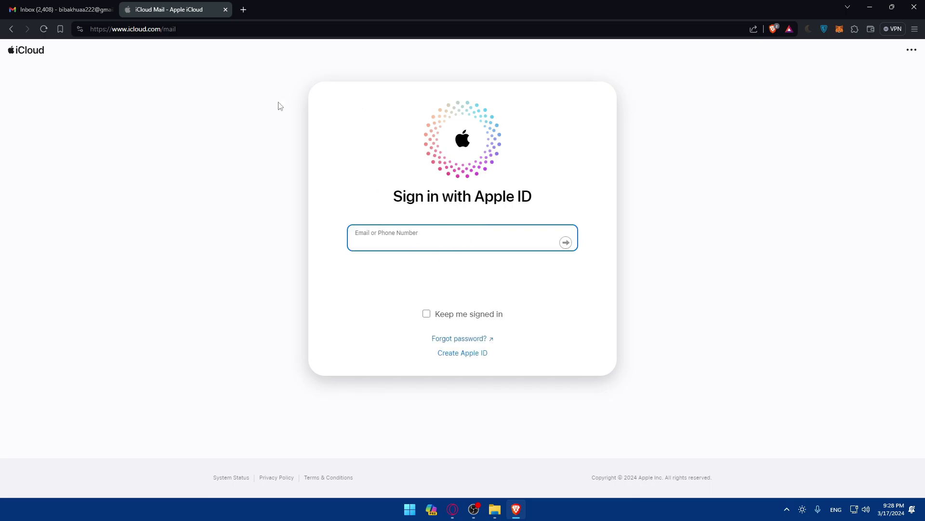
pyautogui.click(72, 7)
pyautogui.click(165, 82)
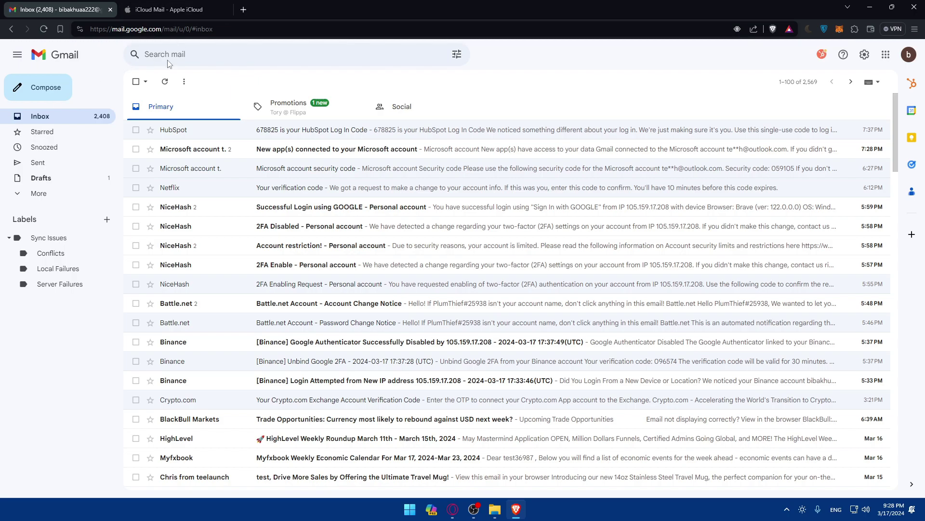
pyautogui.click(180, 9)
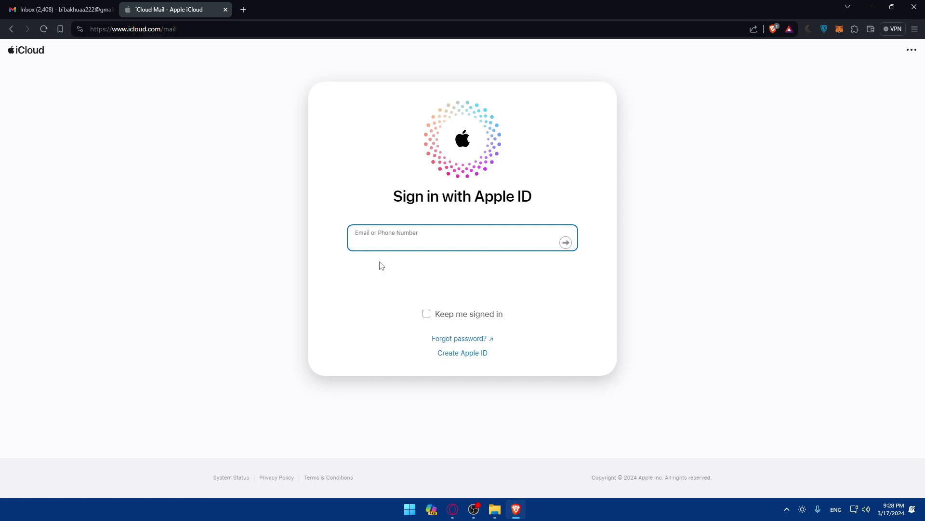
pyautogui.click(73, 9)
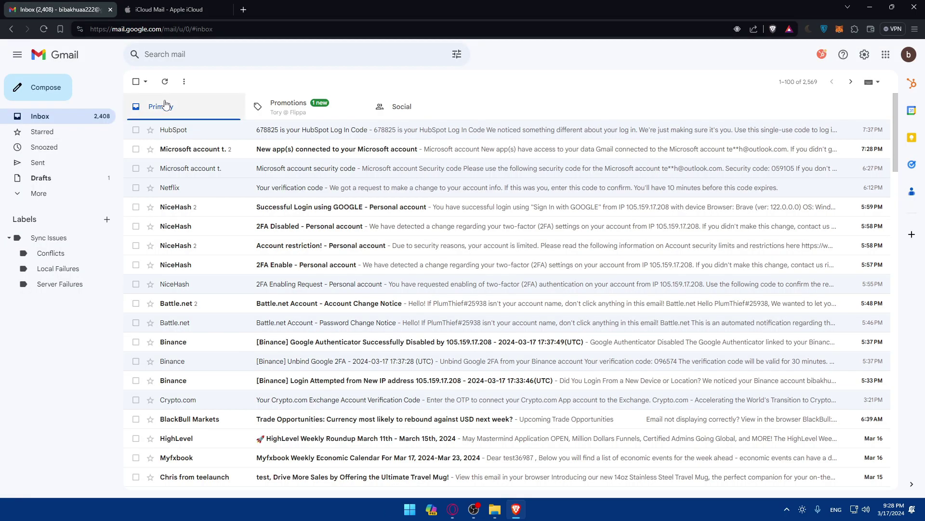
pyautogui.click(169, 9)
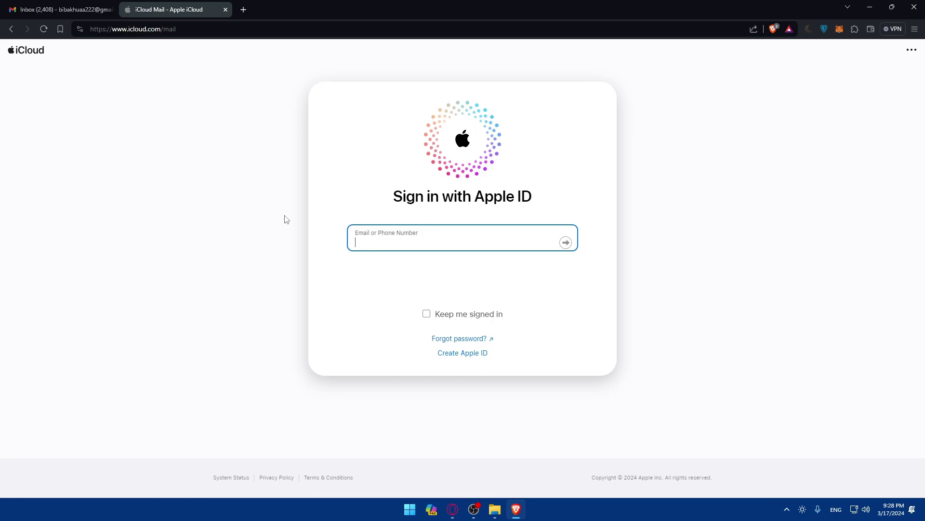
pyautogui.write('--')
pyautogui.press('BackSpace')
pyautogui.press('BackSpace')
pyautogui.click(347, 136)
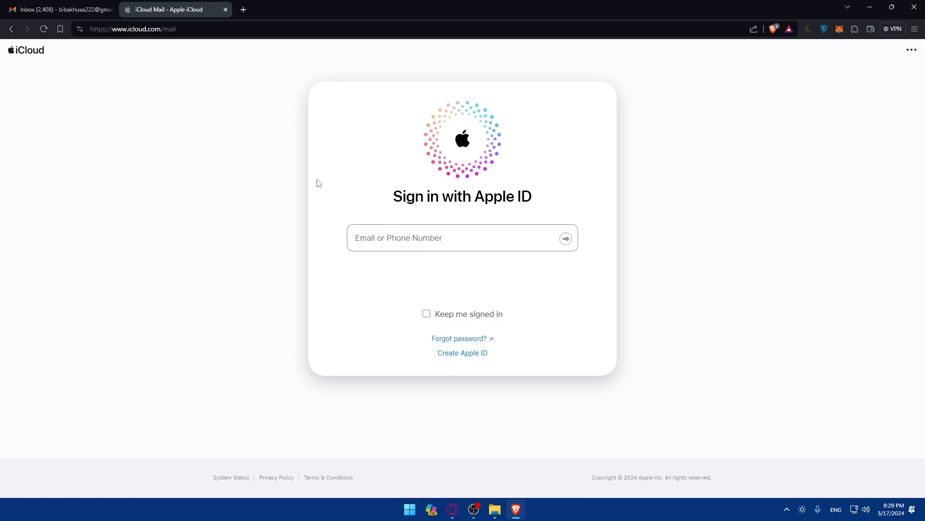
# In a new tab, search Google for 'connect gmail to apple mail'
pyautogui.click(243, 11)
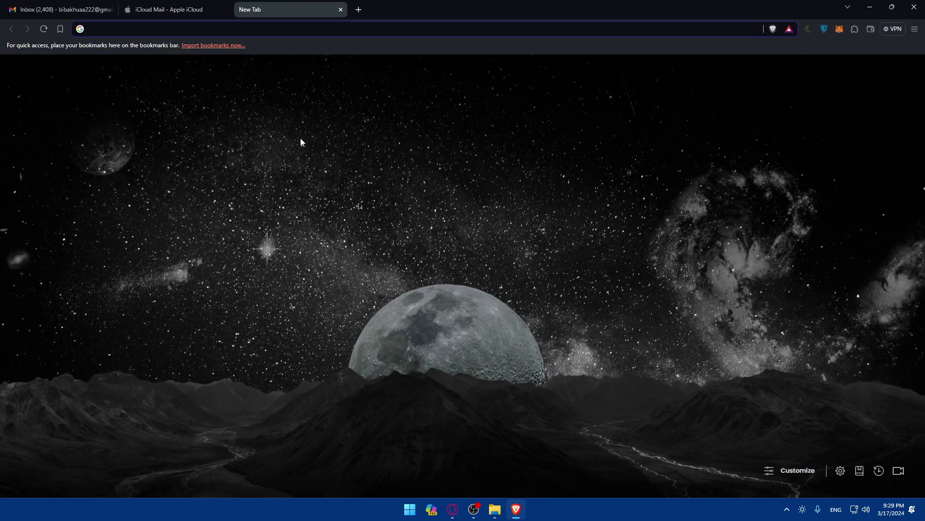
pyautogui.write('connect ')
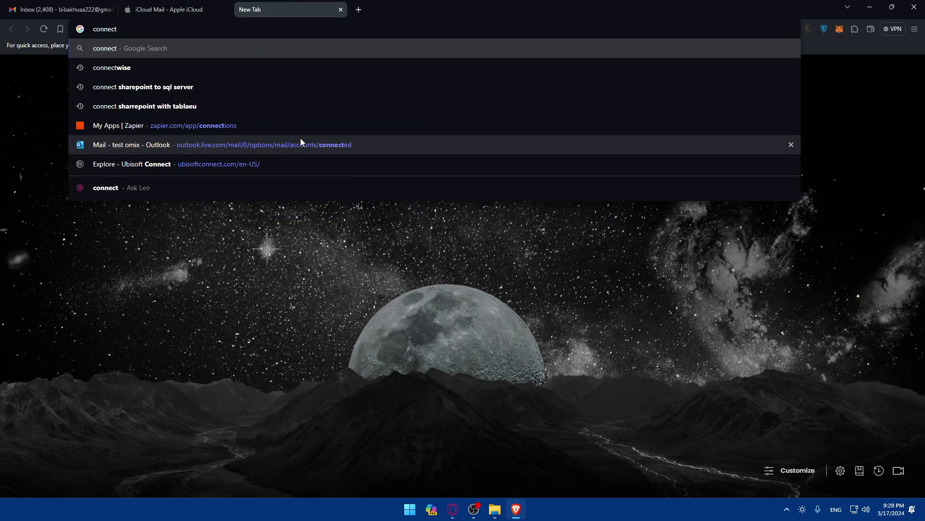
pyautogui.write('gamil')
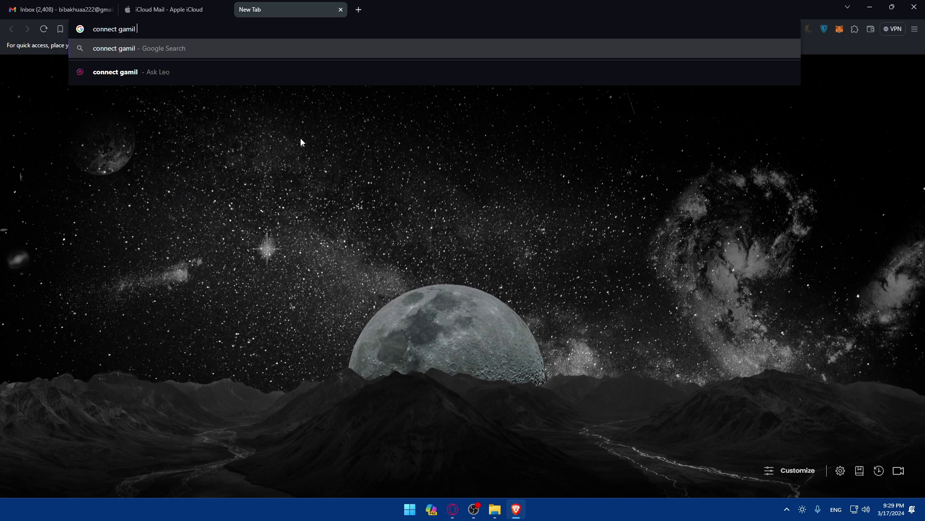
pyautogui.press('BackSpace')
pyautogui.press('BackSpace')
pyautogui.press('BackSpace')
pyautogui.press('BackSpace')
pyautogui.press('BackSpace')
pyautogui.write('mail')
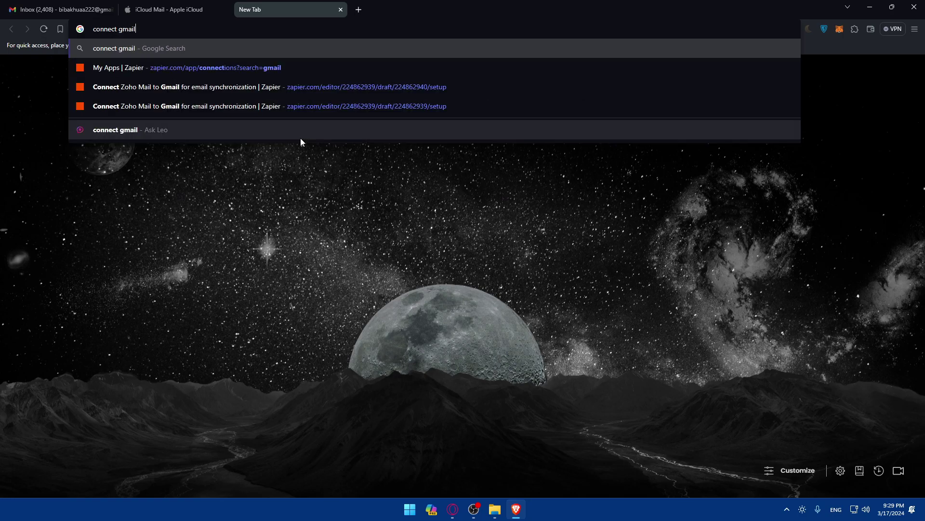
pyautogui.write(' to apple mai')
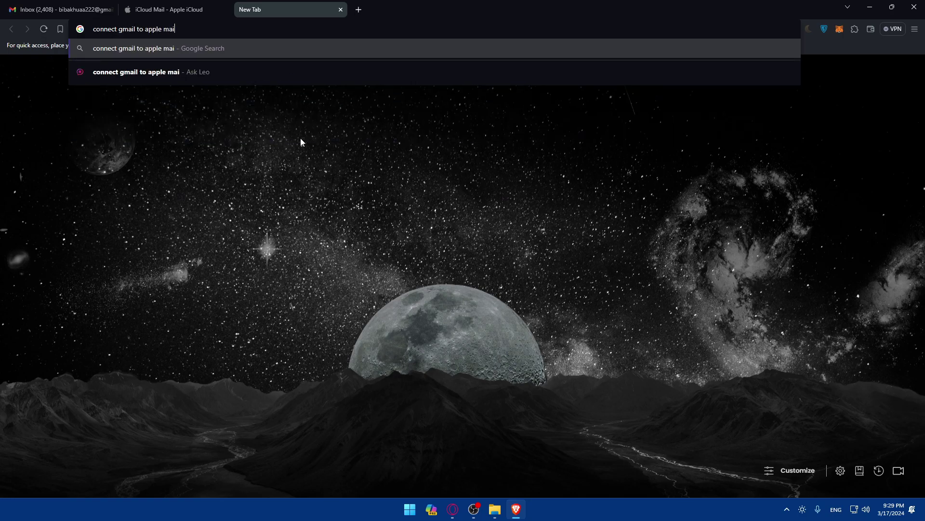
pyautogui.write('l')
pyautogui.press('Return')
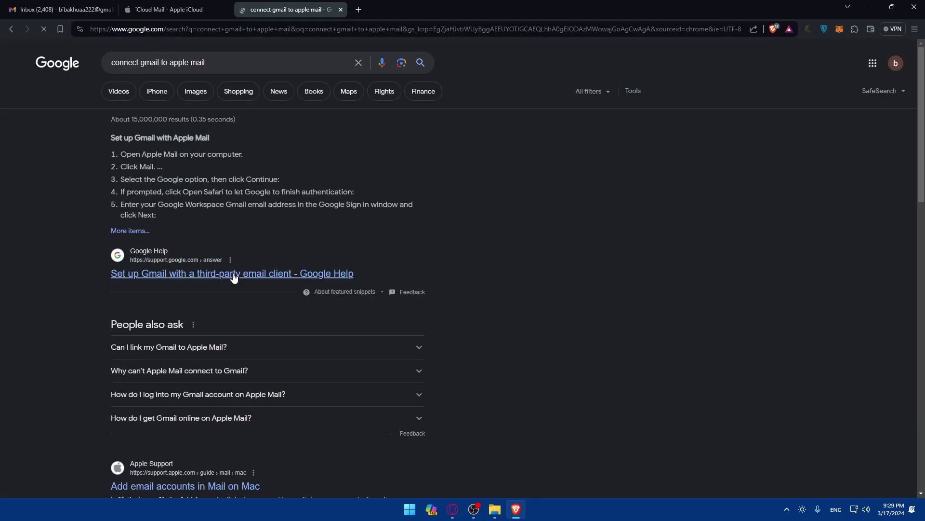
# Open the Google Help and Apple Support results in new tabs and skim the Google Help article
pyautogui.middleClick(234, 273)
pyautogui.scroll(-3, 240, 270)
pyautogui.middleClick(218, 324)
pyautogui.click(362, 11)
pyautogui.scroll(-20, 379, 183)
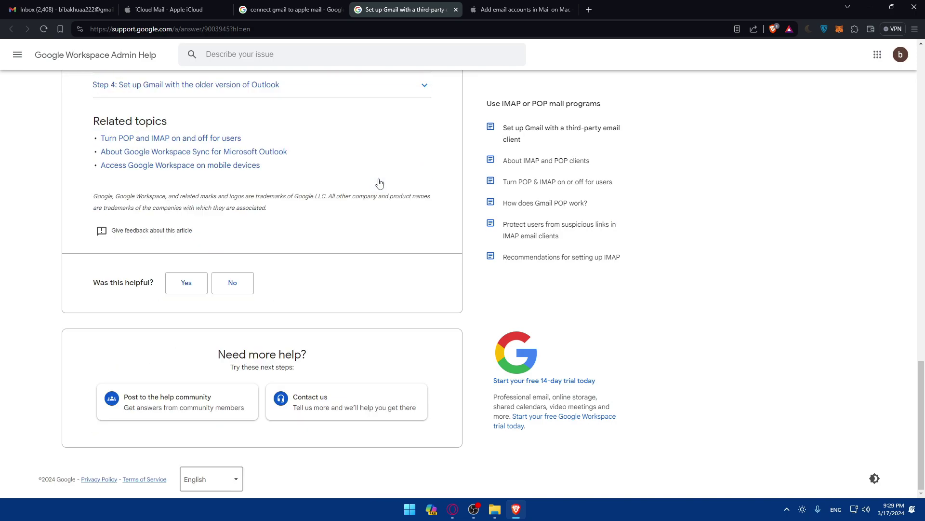
pyautogui.scroll(8, 380, 183)
# Read Apple's 'Add email accounts in Mail on Mac' guide
pyautogui.hotkey('ctrl', 'Tab')
pyautogui.scroll(-2, 432, 237)
pyautogui.scroll(2, 434, 239)
pyautogui.scroll(-2, 507, 213)
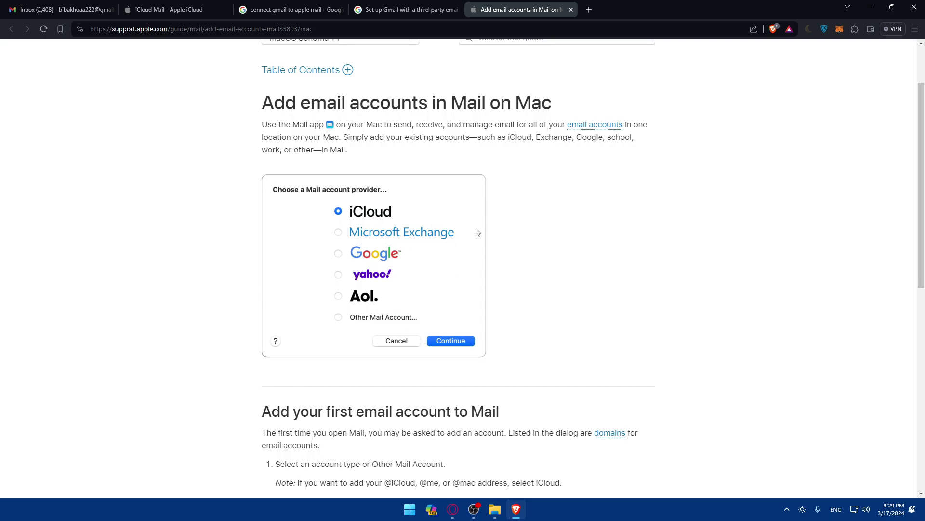
pyautogui.scroll(-8, 473, 231)
pyautogui.scroll(10, 472, 232)
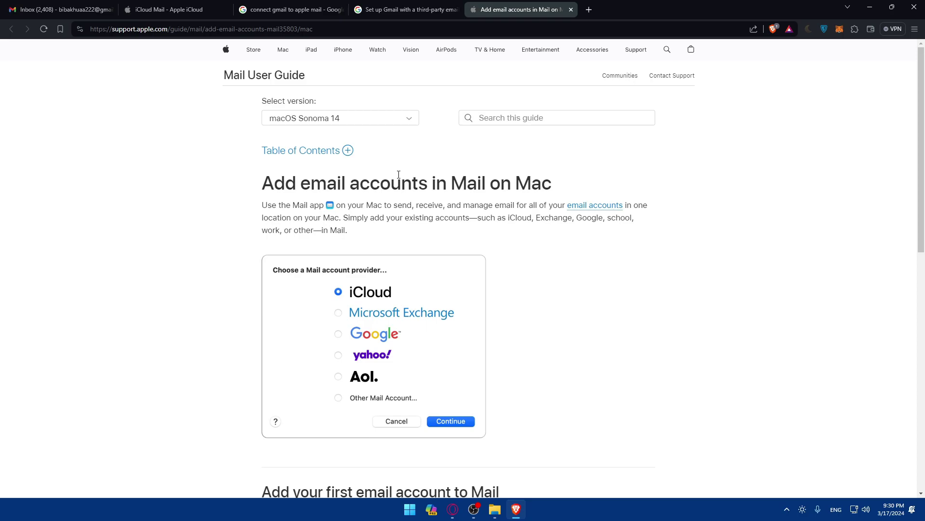
# Close the Apple and Google Help tabs and open the UConn and Google Workspace Apple Mail guides
pyautogui.click(572, 10)
pyautogui.click(456, 10)
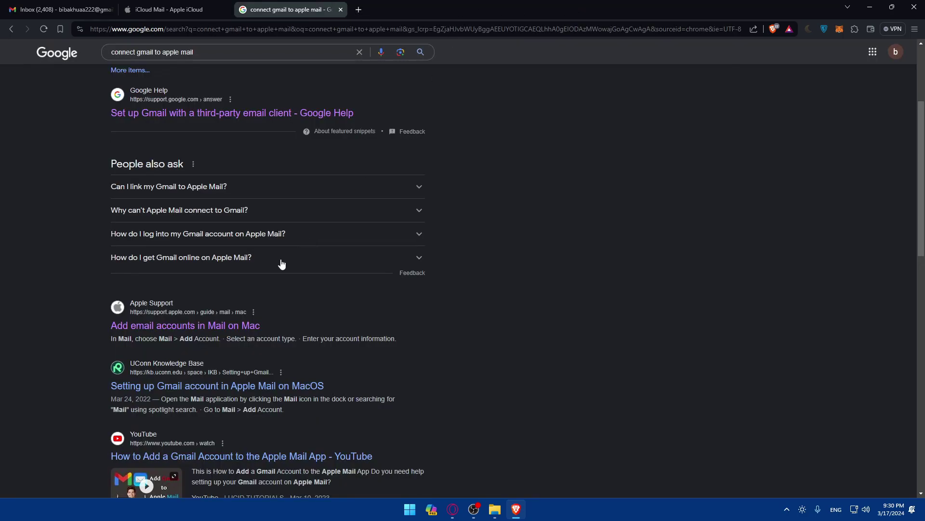
pyautogui.scroll(-2, 270, 289)
pyautogui.middleClick(247, 307)
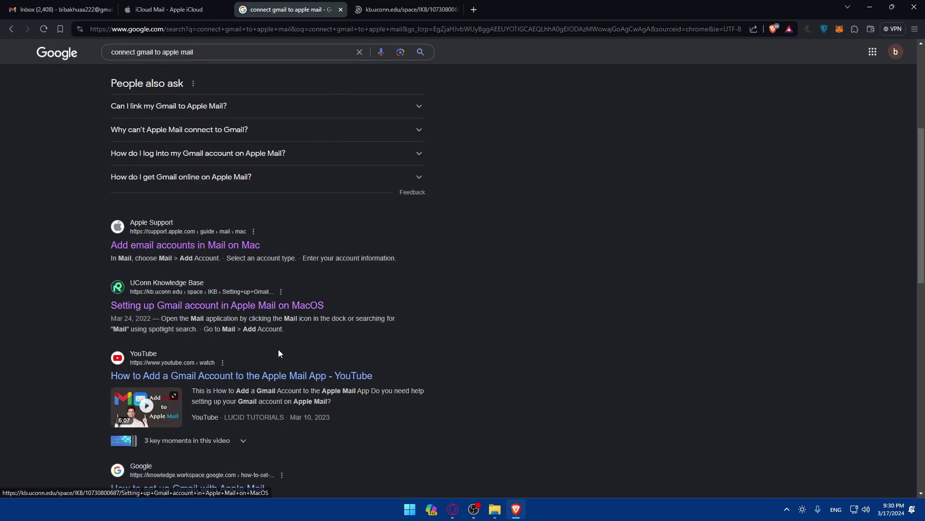
pyautogui.scroll(-3, 279, 349)
pyautogui.middleClick(219, 329)
# Skim the UConn Apple Mail setup article, then close it
pyautogui.click(405, 10)
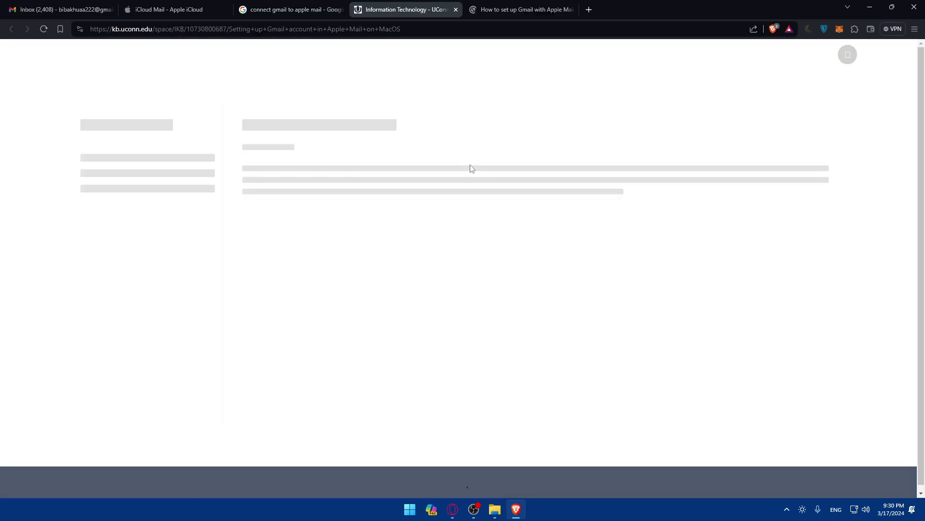
pyautogui.scroll(-5, 458, 177)
pyautogui.scroll(3, 274, 204)
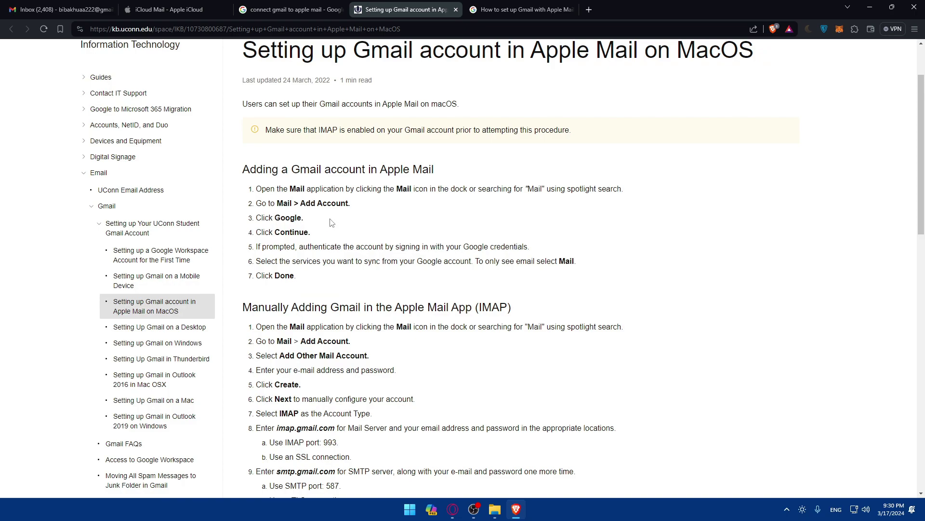
pyautogui.scroll(-7, 334, 206)
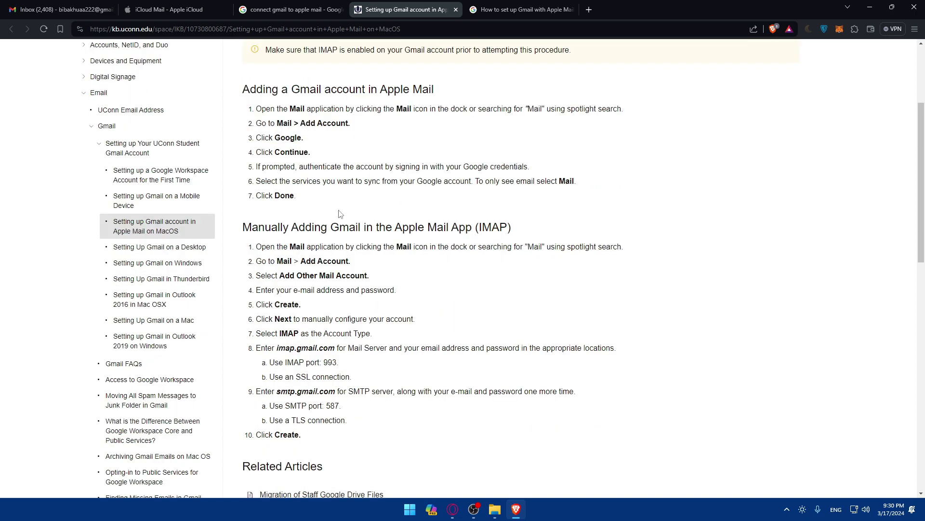
pyautogui.scroll(3, 363, 188)
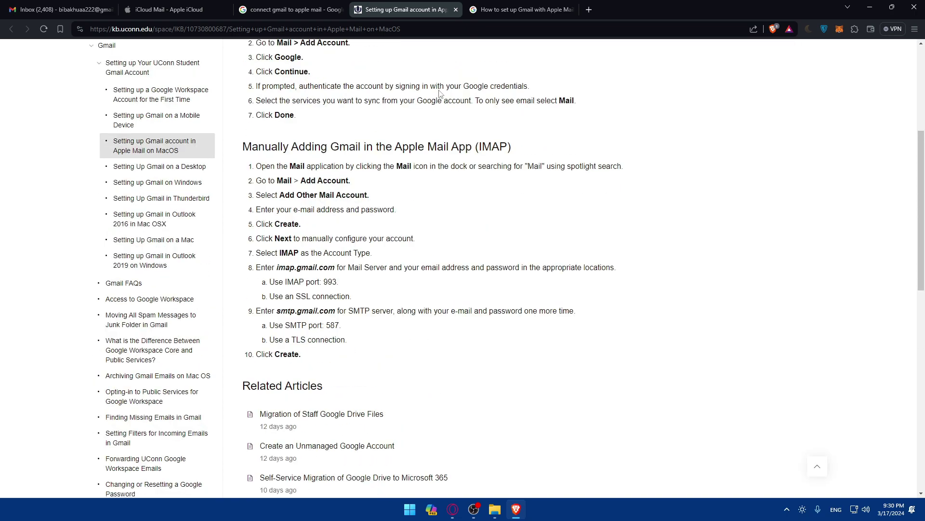
pyautogui.click(456, 9)
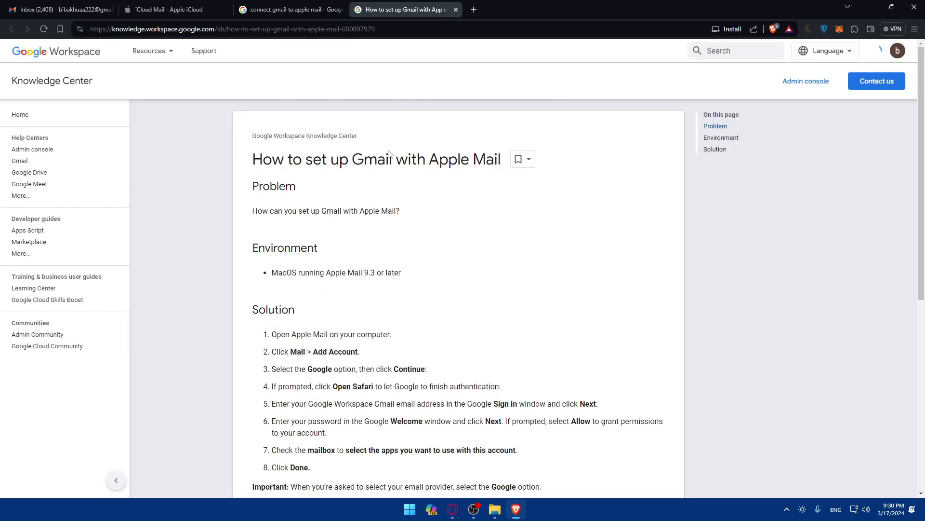
# Close the Google Workspace guide, search and iCloud tabs, ending on Gmail's Primary inbox
pyautogui.scroll(-15, 393, 157)
pyautogui.scroll(15, 393, 157)
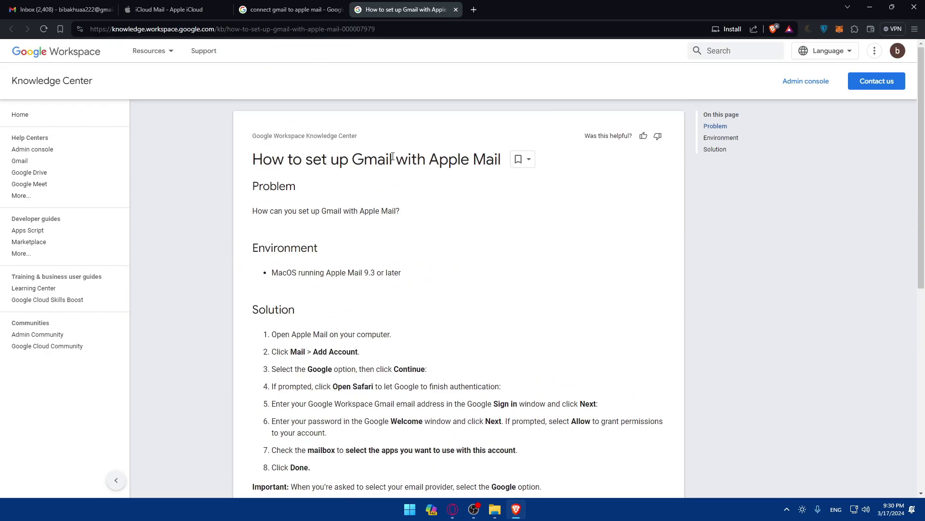
pyautogui.click(456, 10)
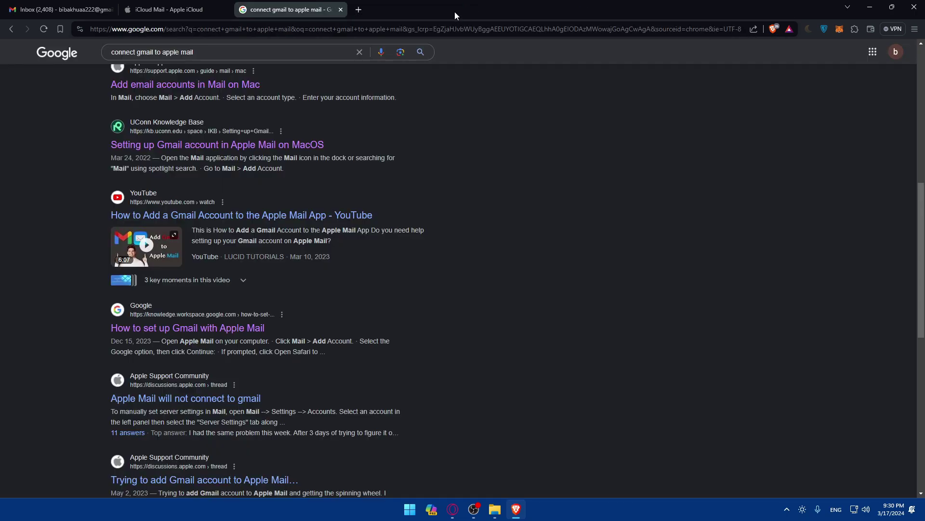
pyautogui.click(340, 10)
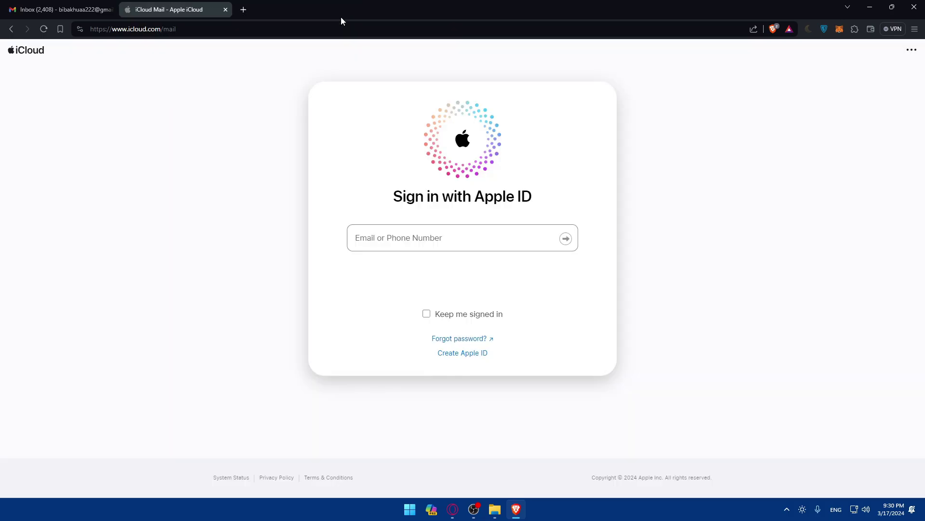
pyautogui.click(225, 10)
pyautogui.click(414, 99)
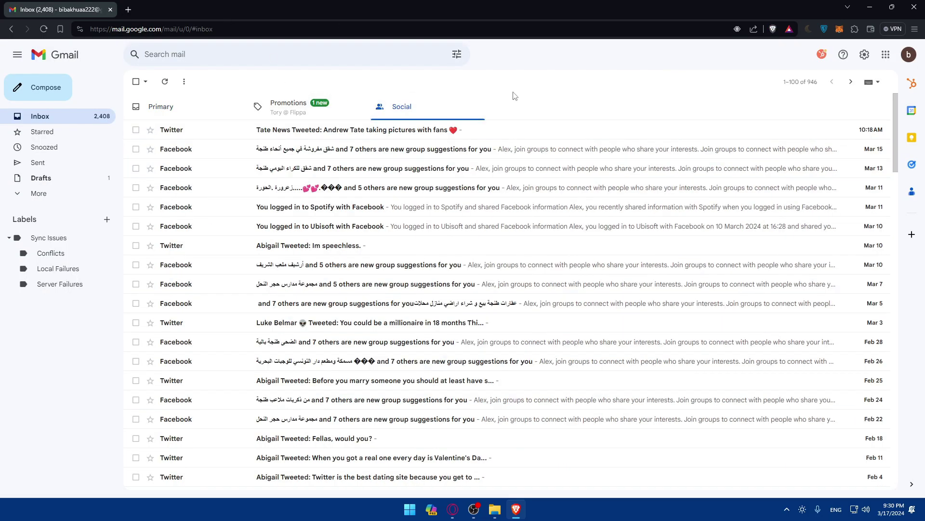
pyautogui.click(156, 115)
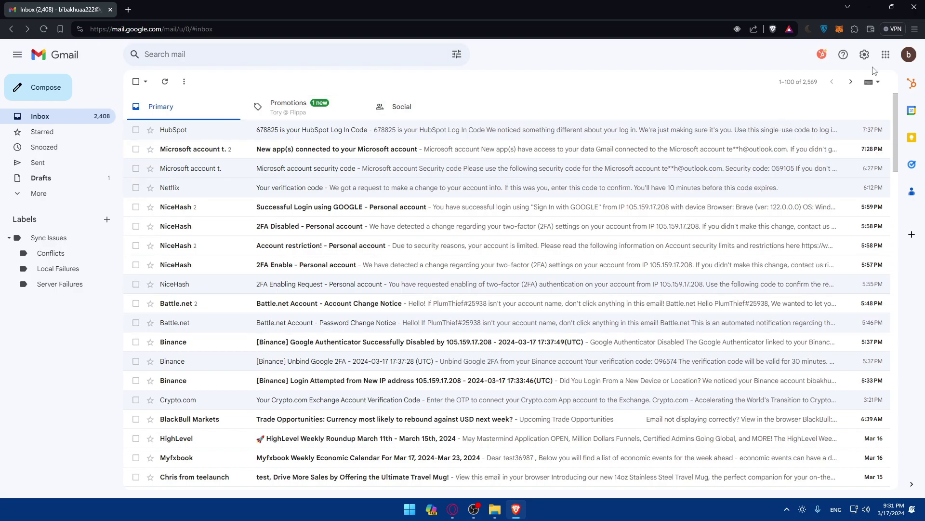
# Open Gmail's Accounts and Import settings and point out the linked Outlook account under Check mail
pyautogui.click(865, 54)
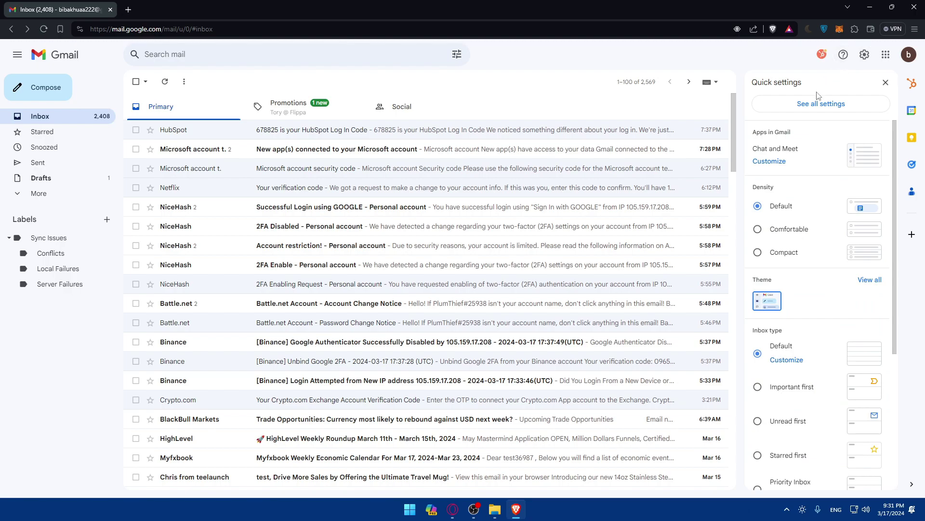
pyautogui.click(764, 101)
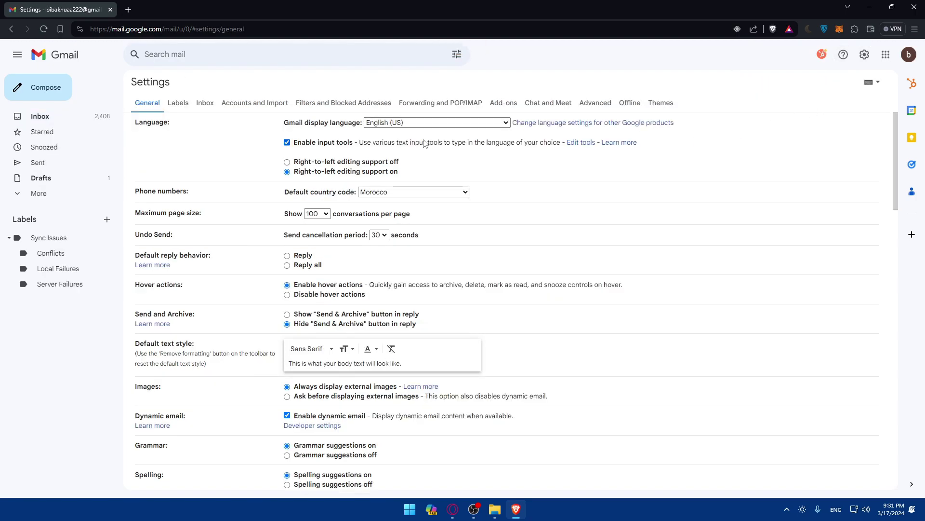
pyautogui.click(254, 103)
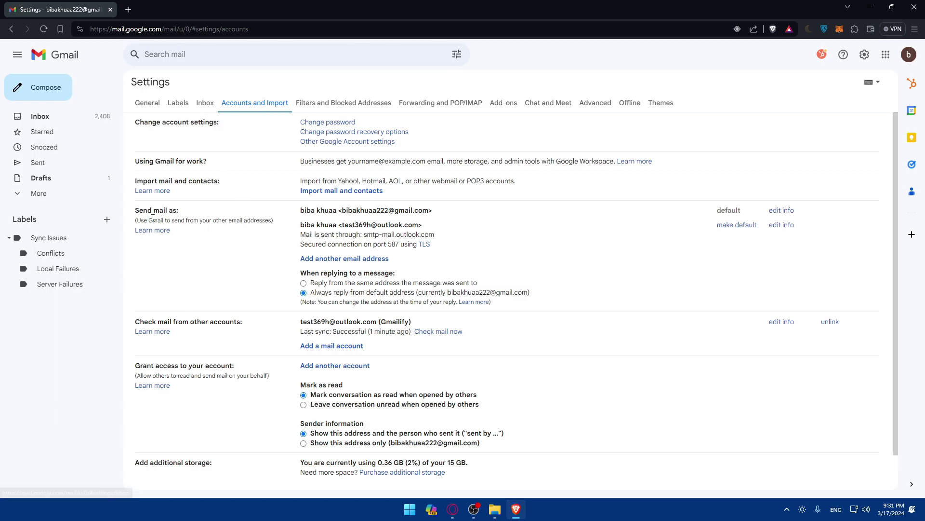
pyautogui.moveTo(129, 323); pyautogui.dragTo(247, 323)
pyautogui.click(249, 324)
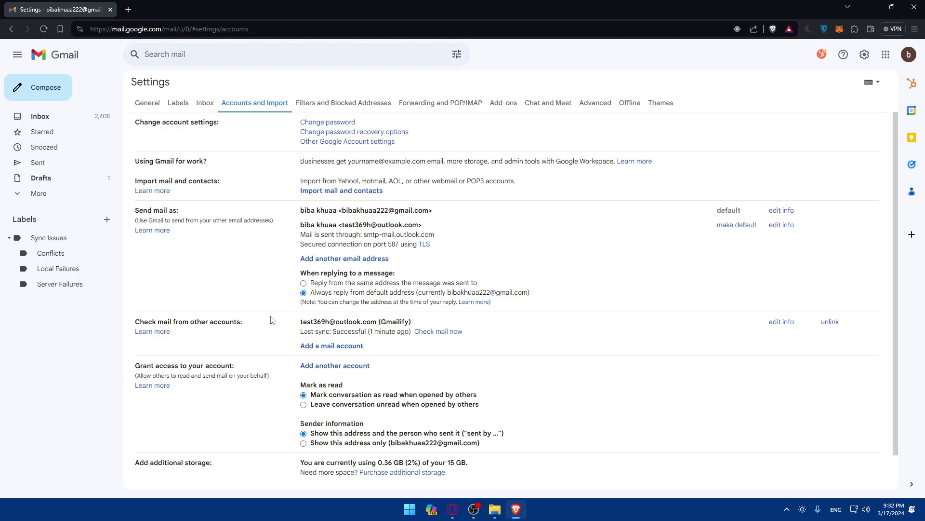
pyautogui.moveTo(301, 322); pyautogui.dragTo(365, 322)
pyautogui.click(296, 329)
# Open the 'Add a mail account' window, center it and focus its email address field
pyautogui.click(333, 346)
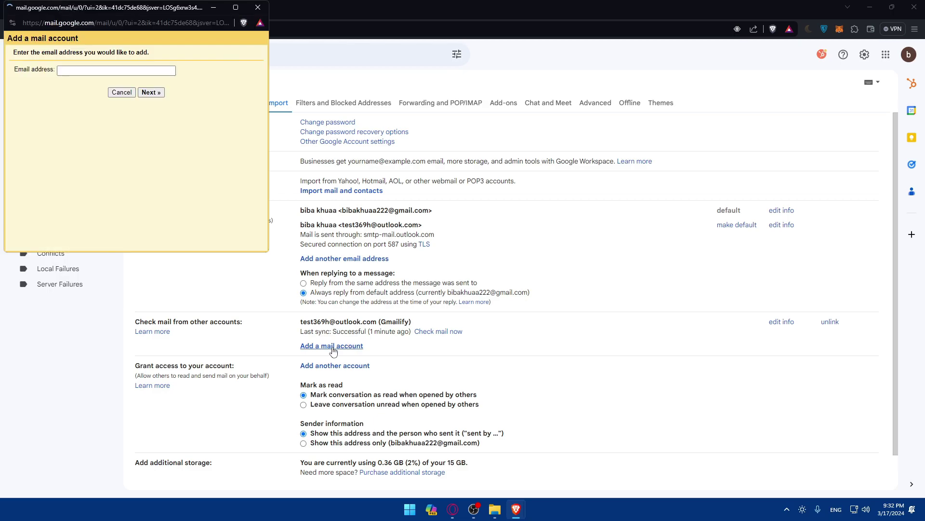
pyautogui.moveTo(150, 16); pyautogui.dragTo(457, 153)
pyautogui.click(386, 211)
pyautogui.click(381, 233)
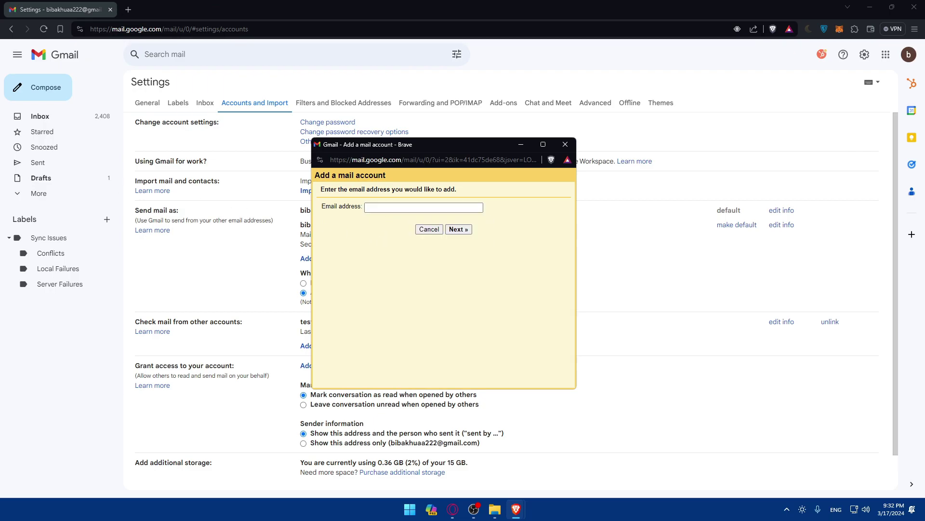
# In a new tab, search Google for 'apple mail example'
pyautogui.click(127, 13)
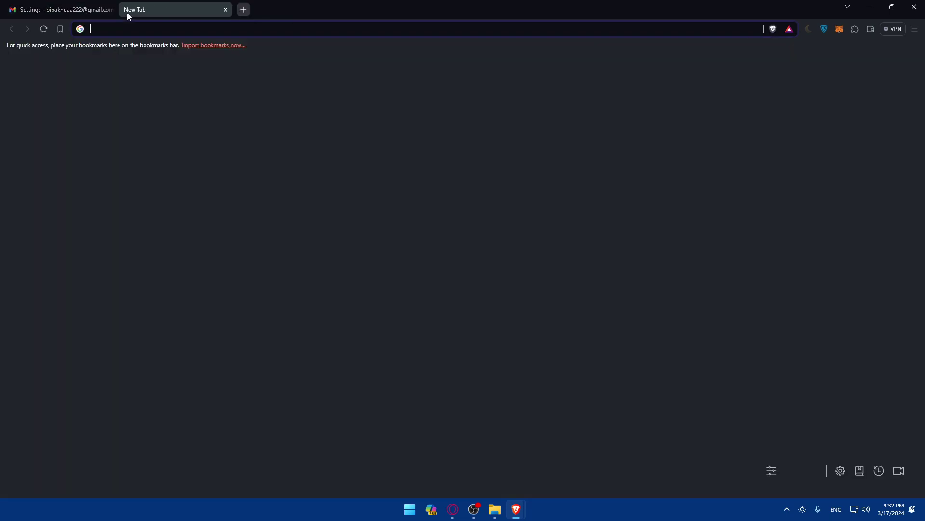
pyautogui.write('apple mail')
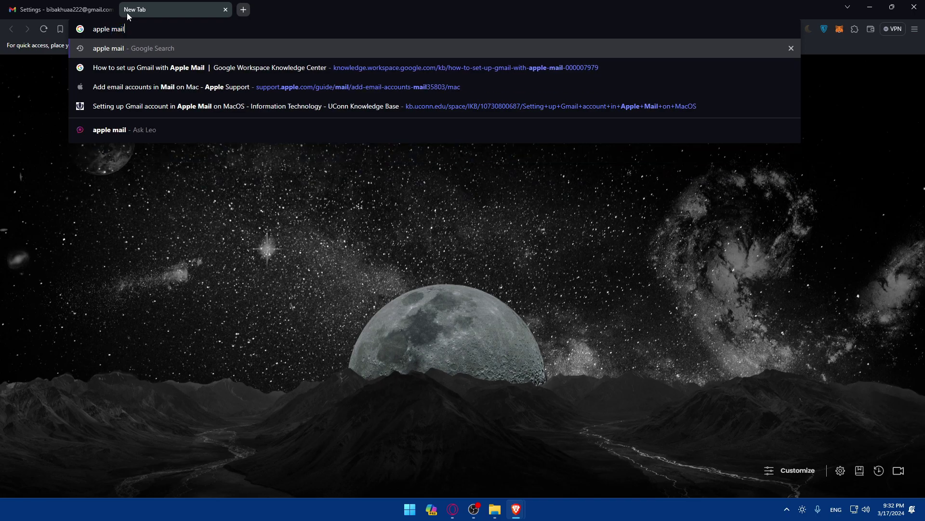
pyautogui.write(' exma')
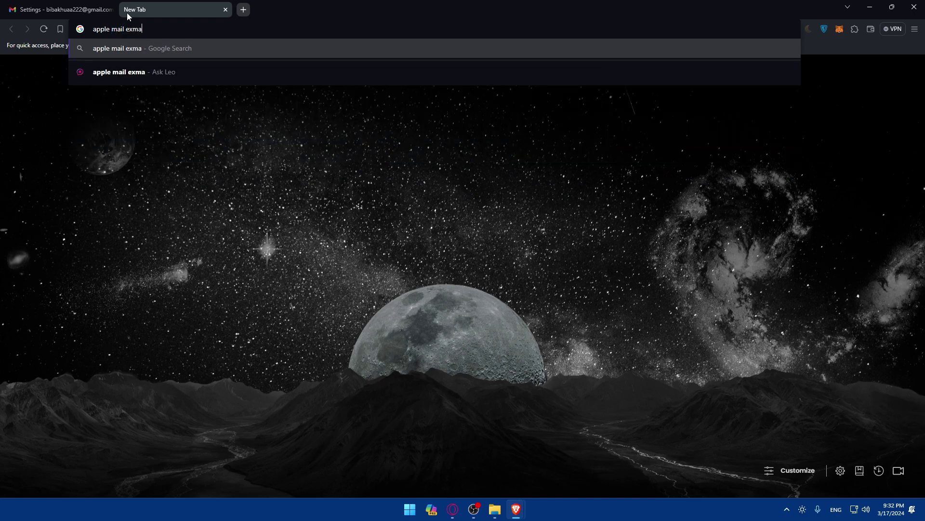
pyautogui.press('BackSpace')
pyautogui.press('BackSpace')
pyautogui.write('ample')
pyautogui.press('Return')
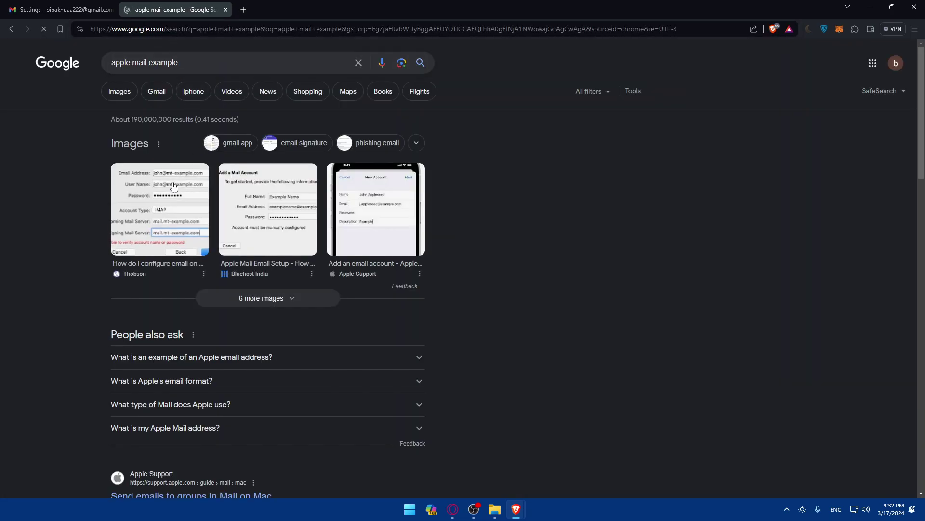
# Expand the Apple answer in People also ask and select the example iCloud address
pyautogui.click(360, 357)
pyautogui.scroll(-2, 338, 338)
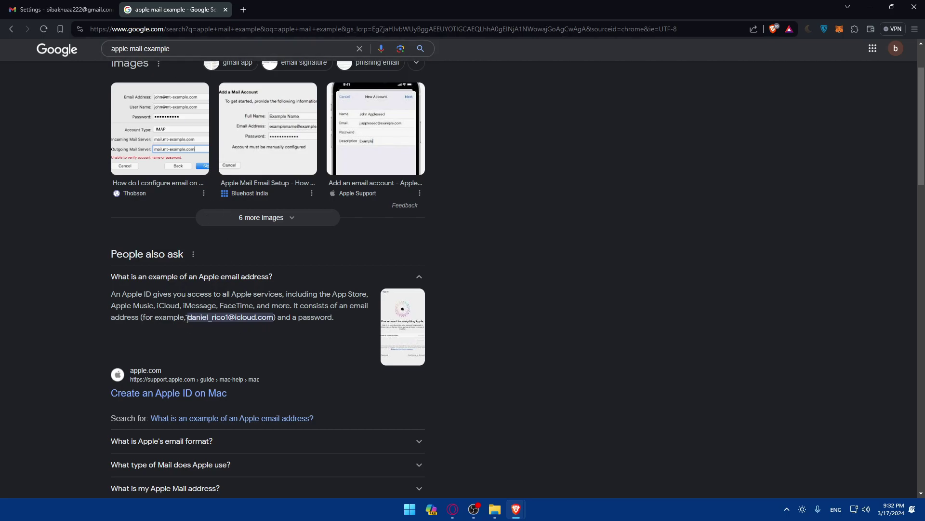
pyautogui.moveTo(187, 319); pyautogui.dragTo(268, 321)
pyautogui.hotkey('ctrl', 'c')
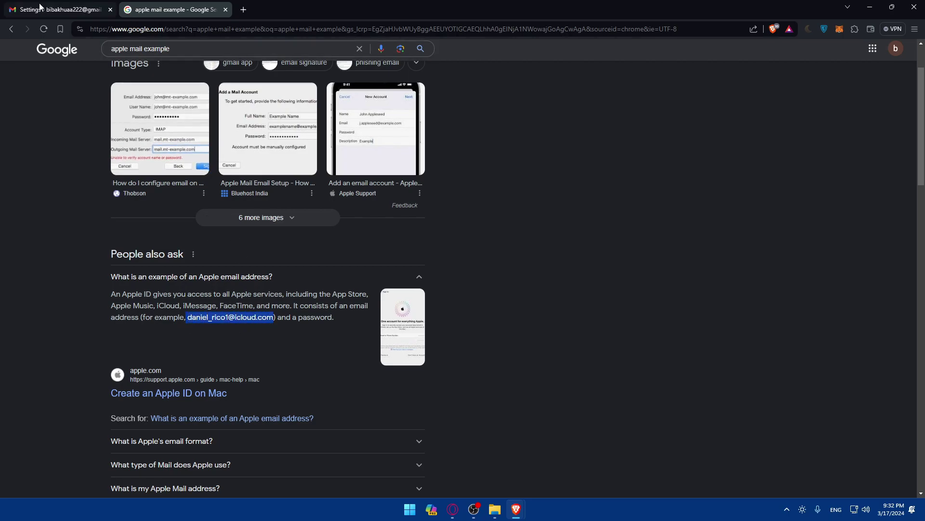
pyautogui.click(36, 5)
pyautogui.click(176, 9)
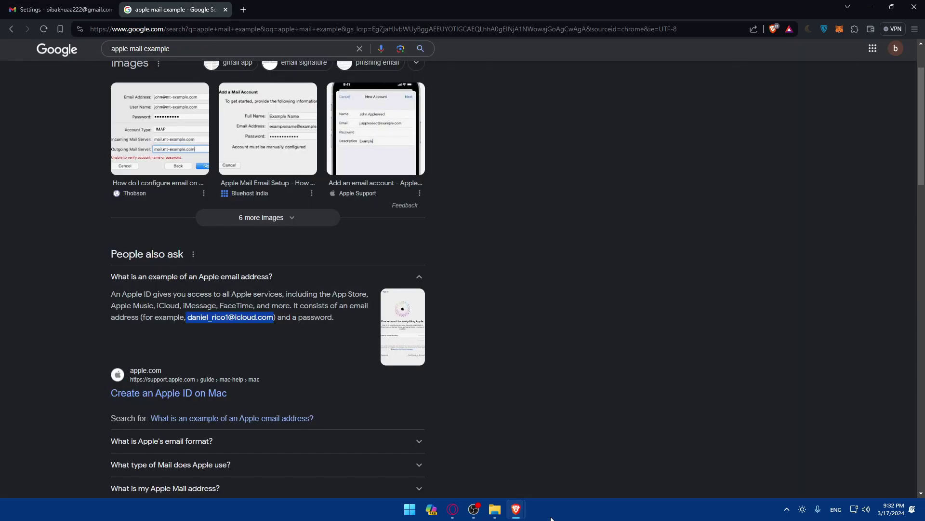
# Paste the example iCloud address into the add-account window and continue, noting Gmailify is unavailable
pyautogui.moveTo(515, 509)
pyautogui.click(563, 467)
pyautogui.click(410, 207)
pyautogui.hotkey('ctrl', 'v')
pyautogui.click(458, 229)
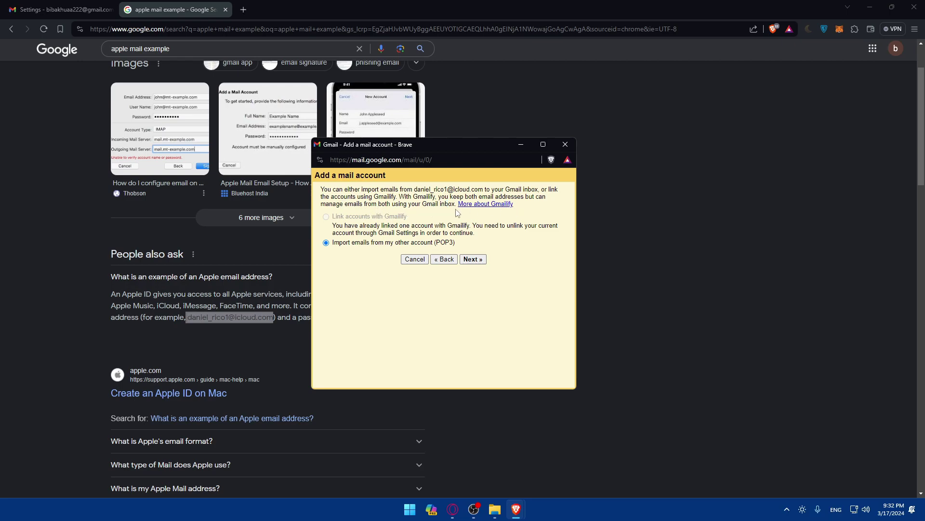
pyautogui.doubleClick(332, 217)
# Proceed past the POP3 choice, close the resulting full-screen Gmail window and the search tab
pyautogui.click(475, 261)
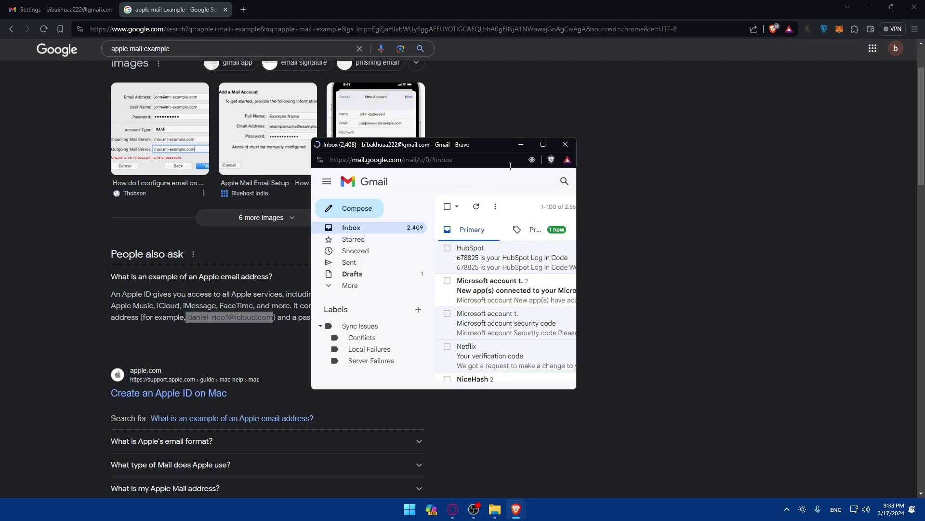
pyautogui.click(541, 145)
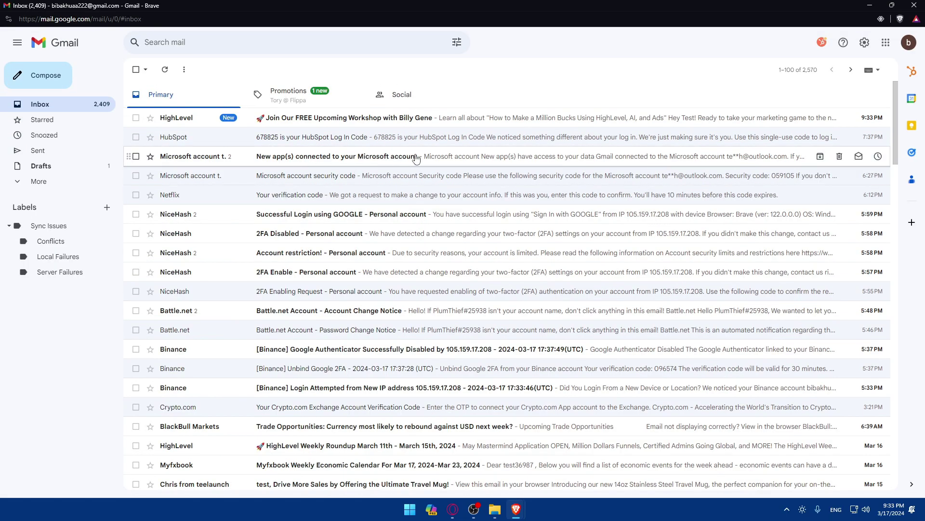
pyautogui.scroll(-4, 428, 158)
pyautogui.scroll(4, 429, 212)
pyautogui.click(914, 5)
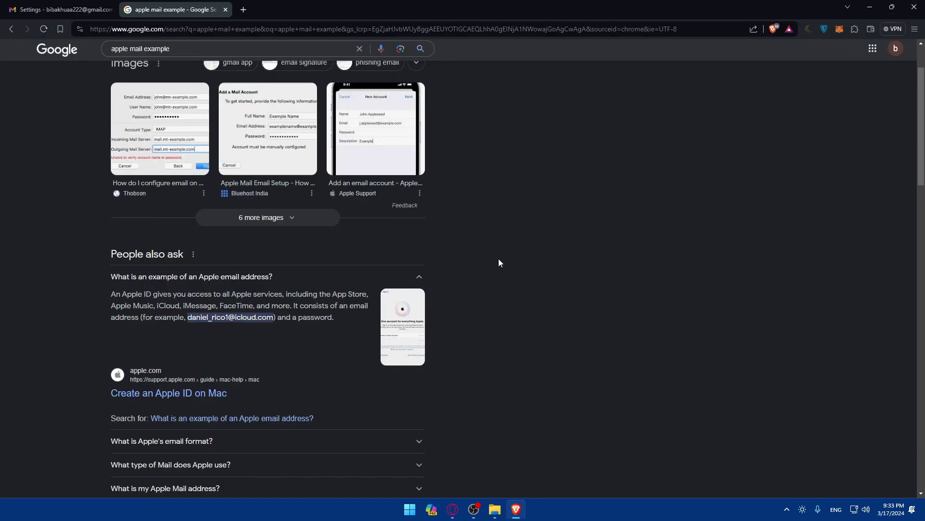
pyautogui.scroll(-3, 302, 130)
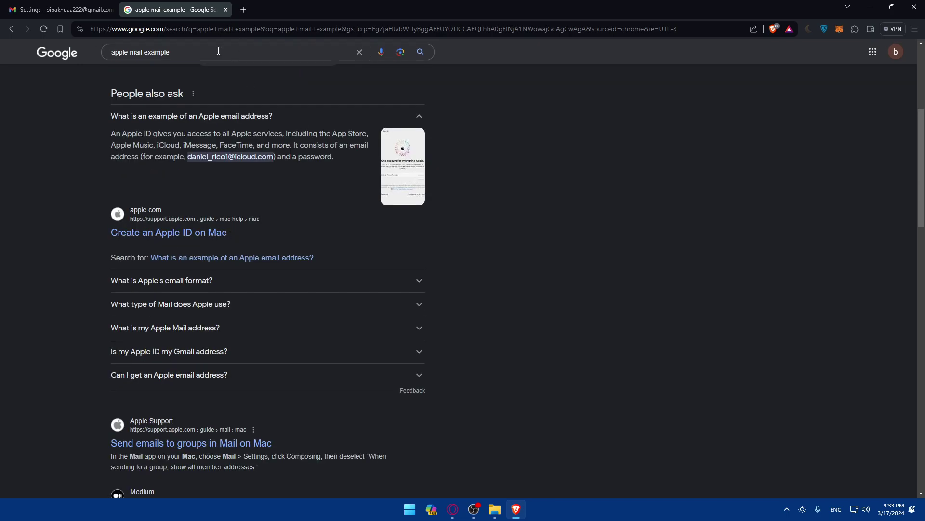
pyautogui.click(225, 9)
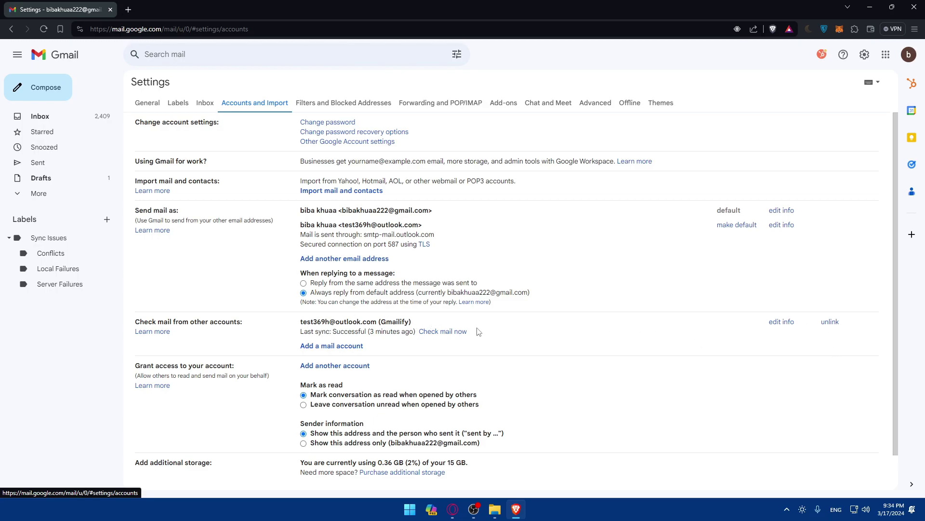
# Use 'edit info' on the linked Outlook Gmailify account and close the login-details confirmation
pyautogui.moveTo(413, 322); pyautogui.dragTo(314, 325)
pyautogui.click(444, 322)
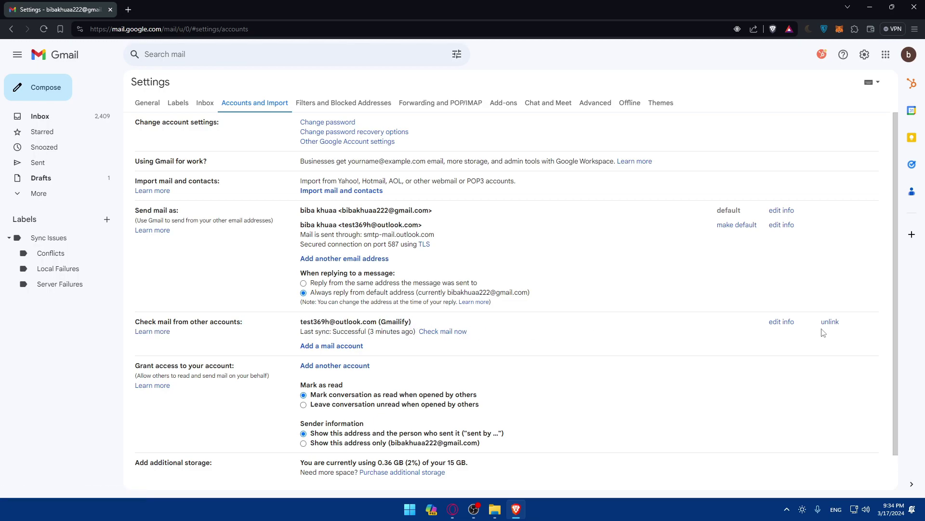
pyautogui.click(781, 321)
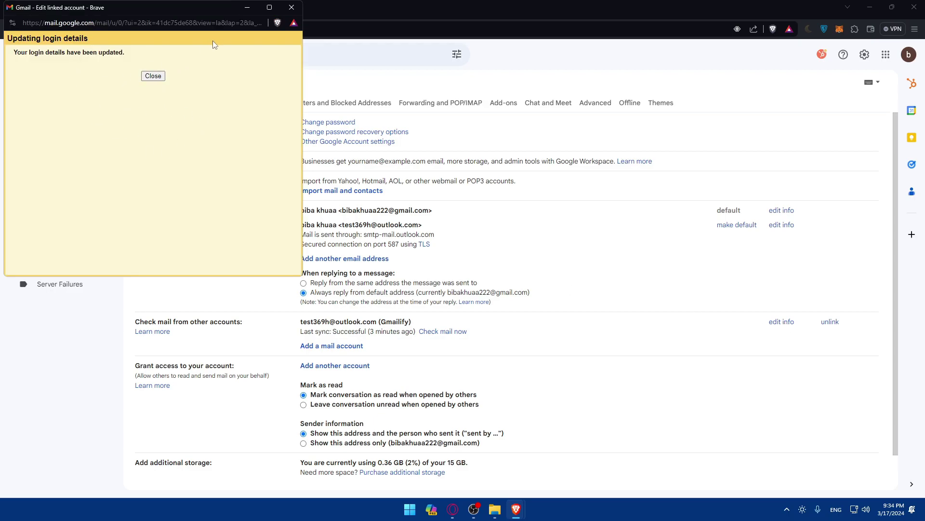
pyautogui.click(291, 7)
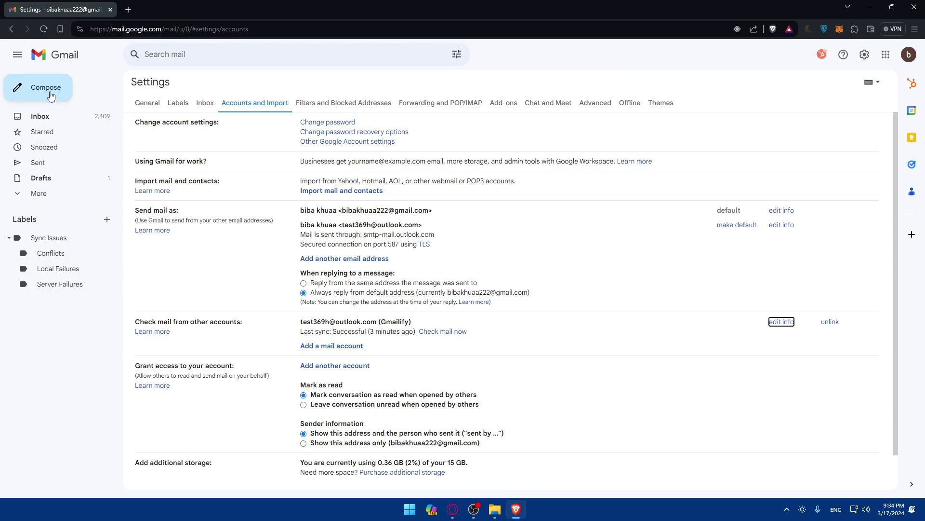
# Return to the Primary inbox via the Gmail logo
pyautogui.click(59, 57)
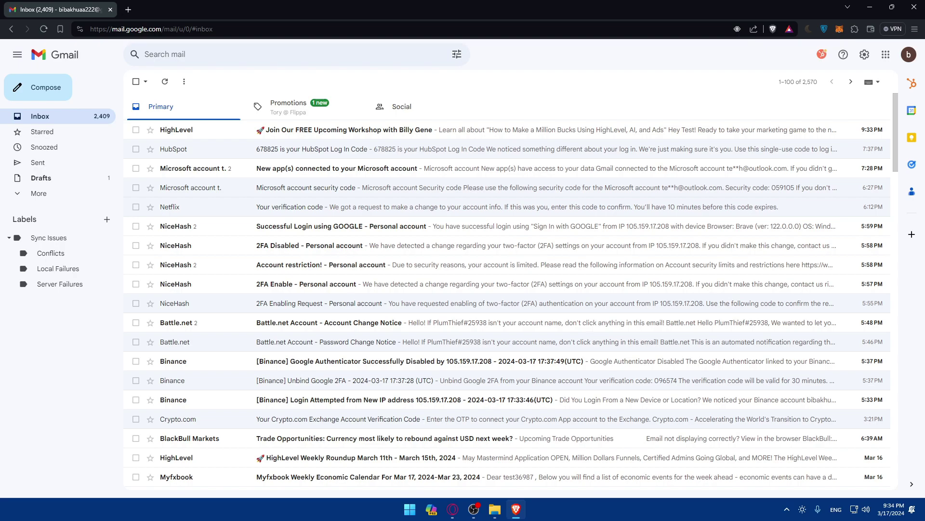
# Go to Settings > Accounts and Import and start adding another mail account
pyautogui.click(865, 55)
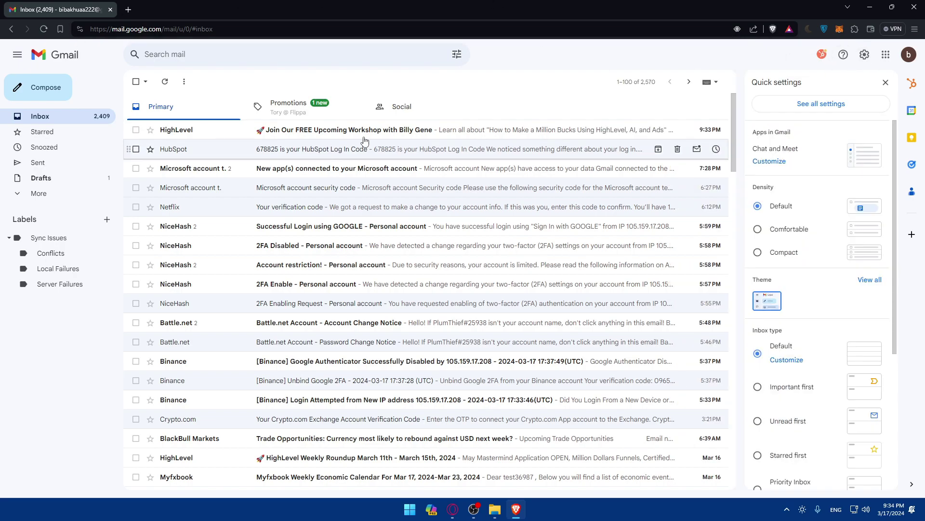
pyautogui.click(798, 102)
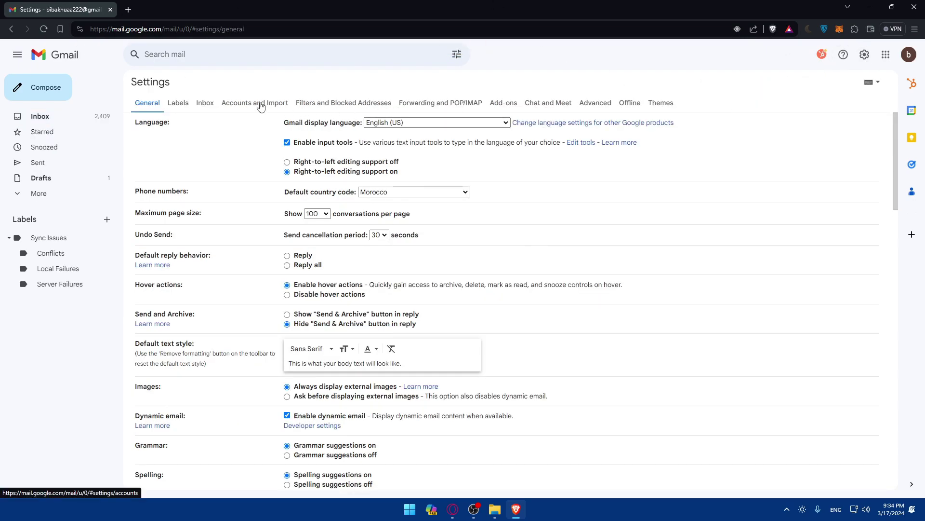
pyautogui.click(261, 102)
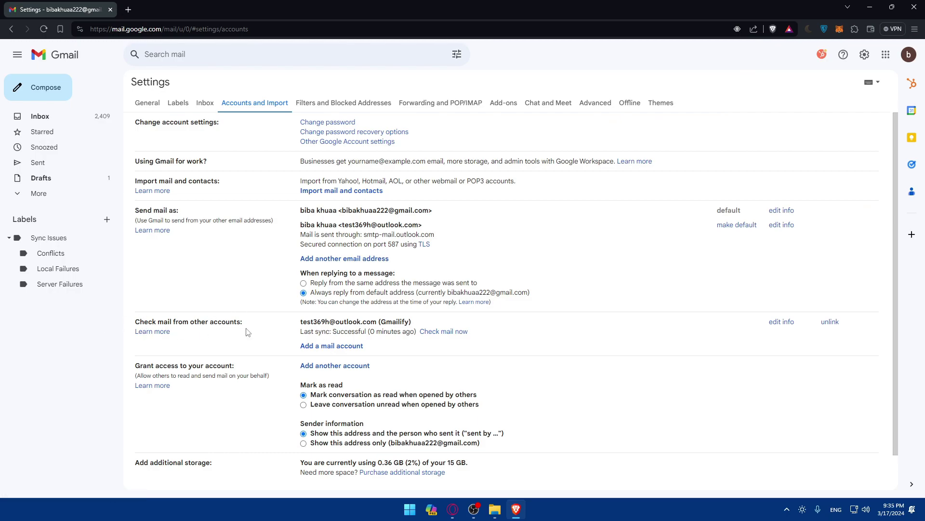
pyautogui.click(332, 346)
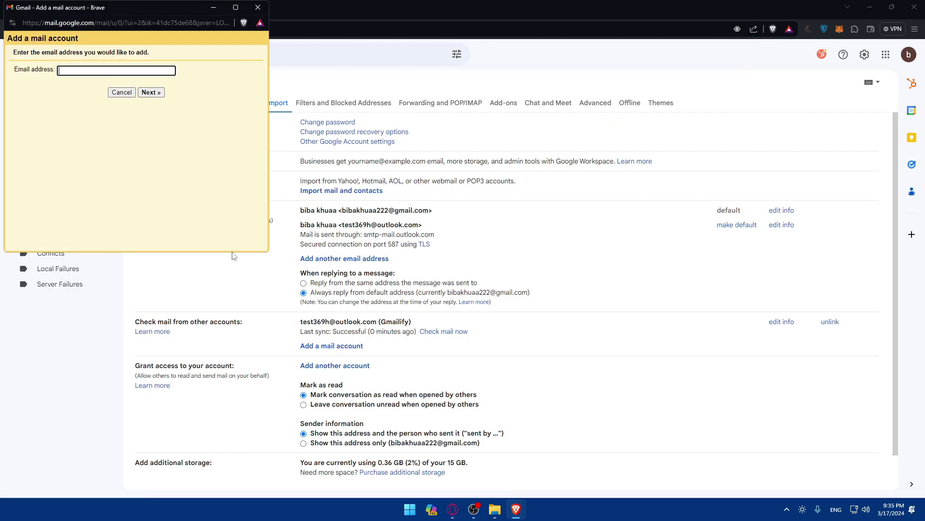
# Enter a test Outlook email address in the Add a mail account address field
pyautogui.click(145, 92)
pyautogui.click(106, 83)
pyautogui.click(256, 99)
pyautogui.click(140, 80)
pyautogui.write('test@')
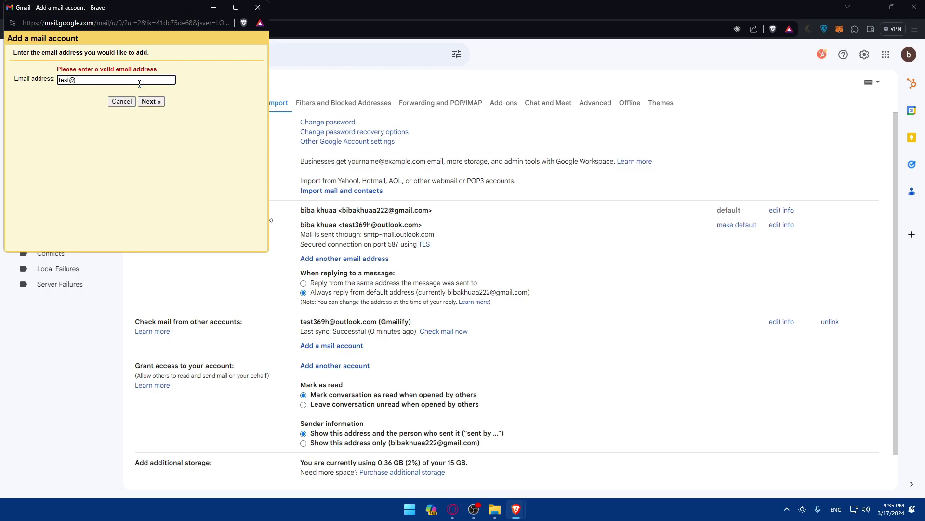
pyautogui.write('gmna')
pyautogui.write('outlook')
pyautogui.write('.com')
# Submit the address, continue to the POP3-only import option, and close the failed window
pyautogui.press('Return')
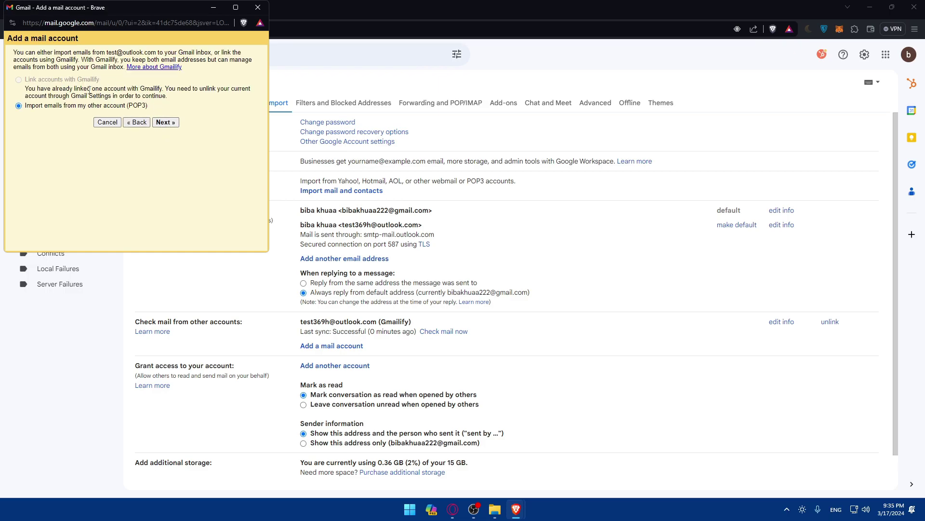
pyautogui.click(165, 125)
pyautogui.click(258, 7)
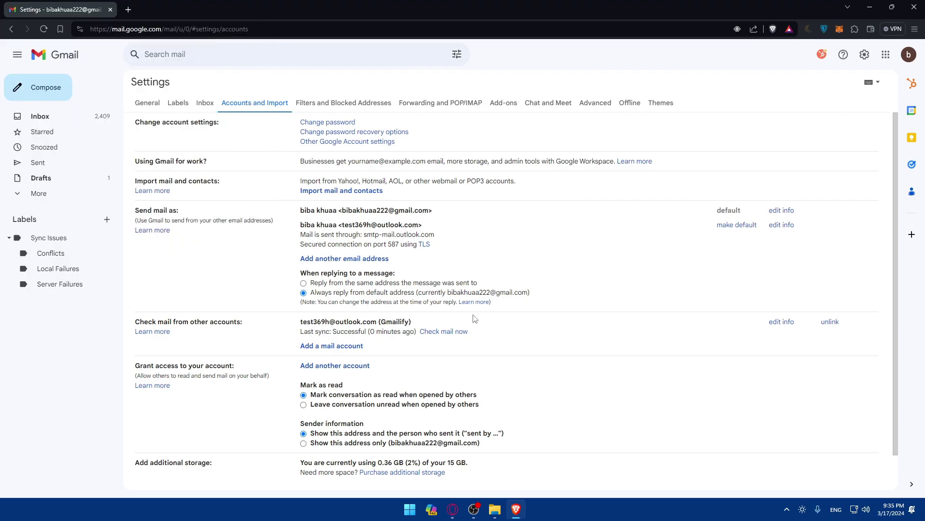
# Briefly highlight the account's (Gmailify) label, then return to the Gmail inbox
pyautogui.moveTo(411, 322); pyautogui.dragTo(380, 322)
pyautogui.click(382, 324)
pyautogui.click(359, 299)
pyautogui.click(54, 121)
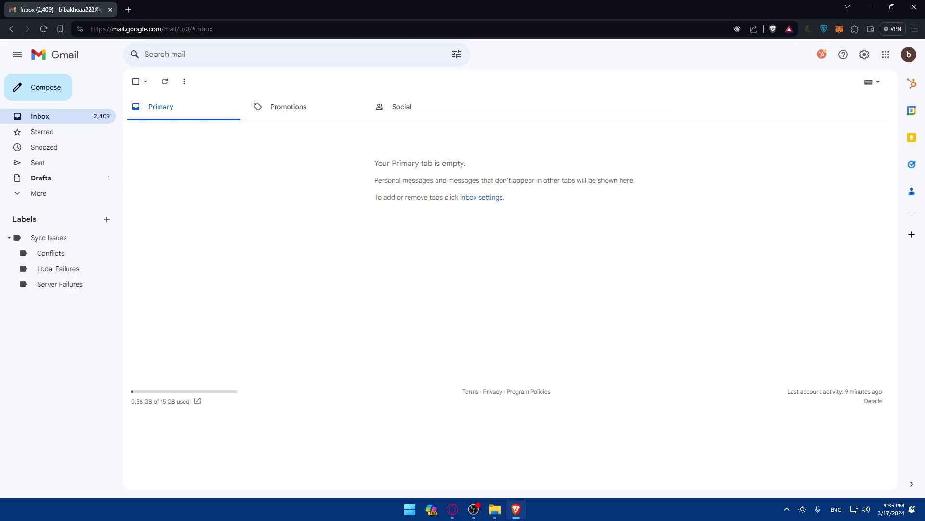